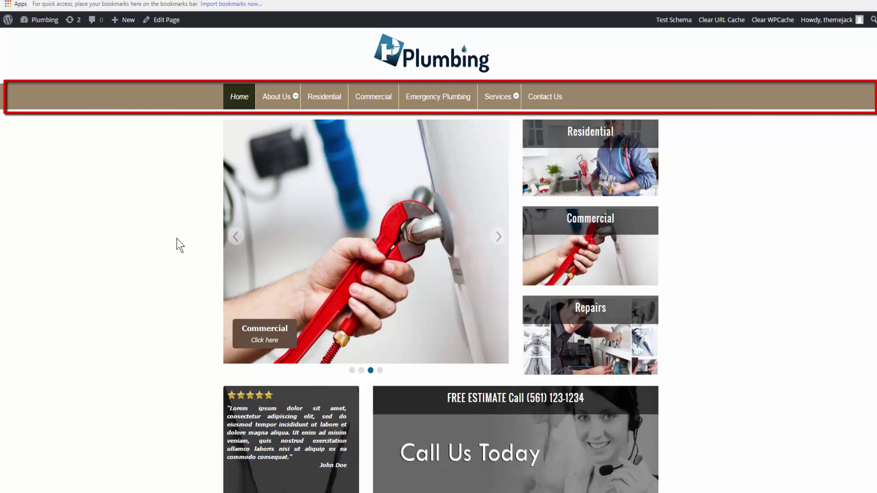
Look over the plumbing site's home page from the header down to the footer links and copyright text.
{"action": "scroll", "coordinate": [396, 312], "scroll_direction": "down", "scroll_amount": 3}
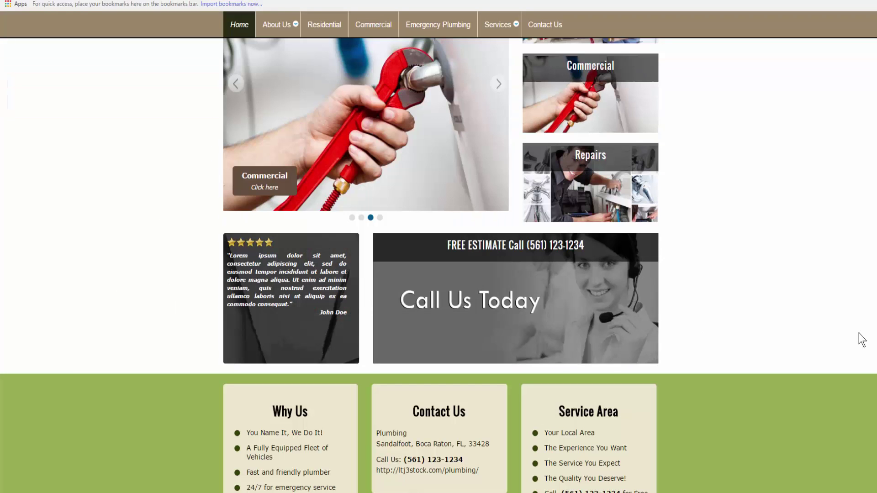
{"action": "scroll", "coordinate": [438, 264], "scroll_direction": "down", "scroll_amount": 1}
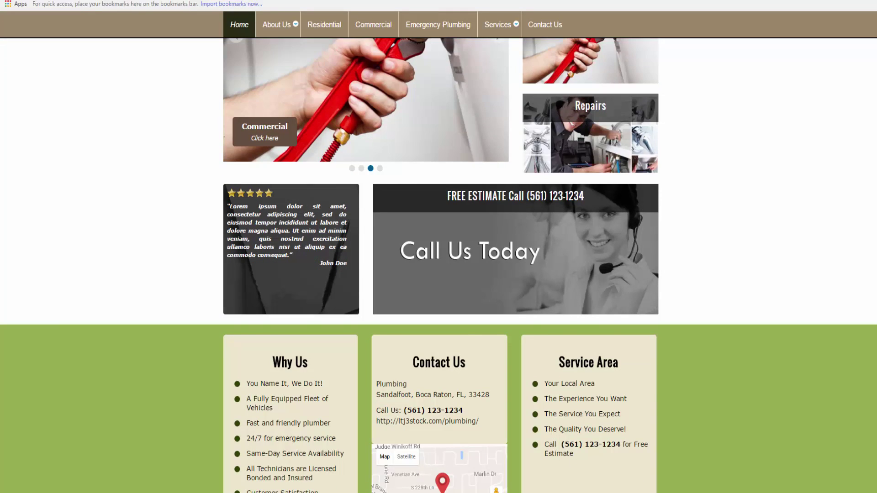
{"action": "scroll", "coordinate": [438, 265], "scroll_direction": "down", "scroll_amount": 3}
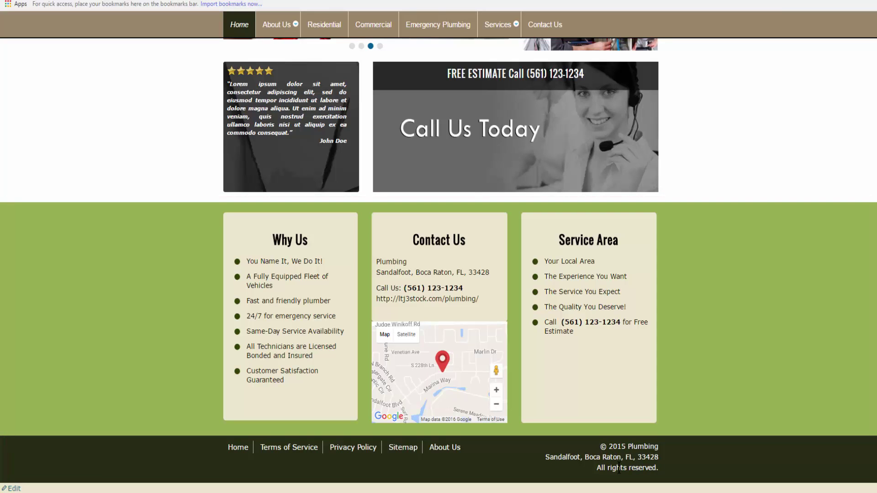
{"action": "scroll", "coordinate": [618, 471], "scroll_direction": "up", "scroll_amount": 4}
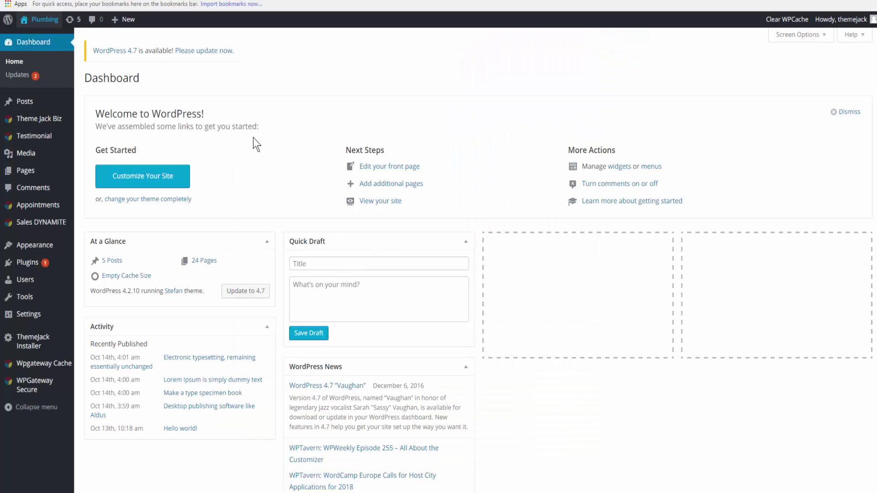
Open the footer settings of the Theme Jack Biz theme in the WordPress dashboard.
{"action": "mouse_move", "coordinate": [36, 248]}
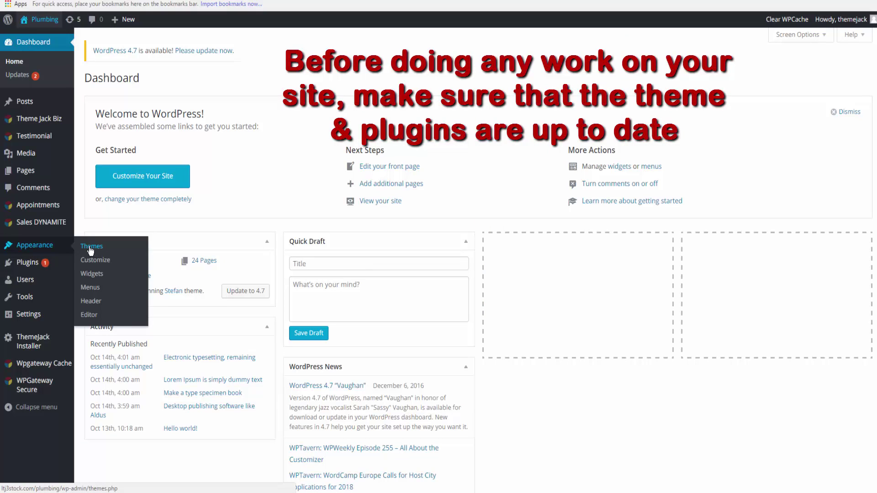
{"action": "mouse_move", "coordinate": [38, 268]}
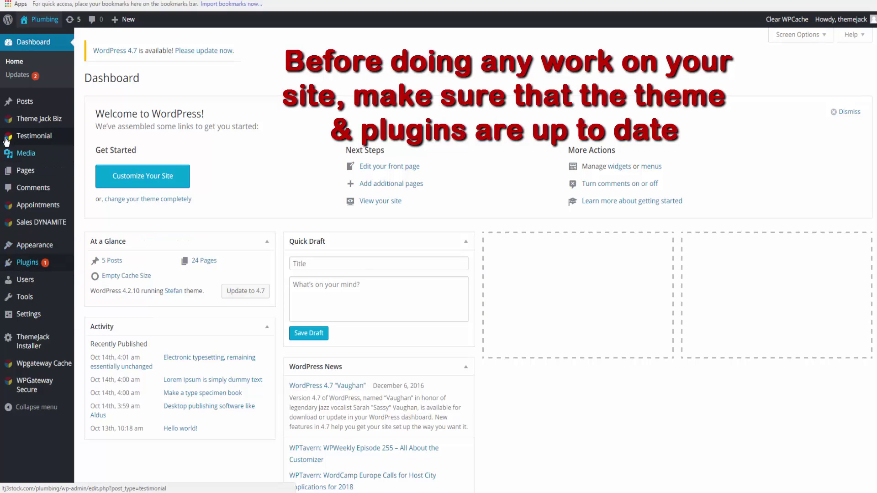
{"action": "mouse_move", "coordinate": [28, 118]}
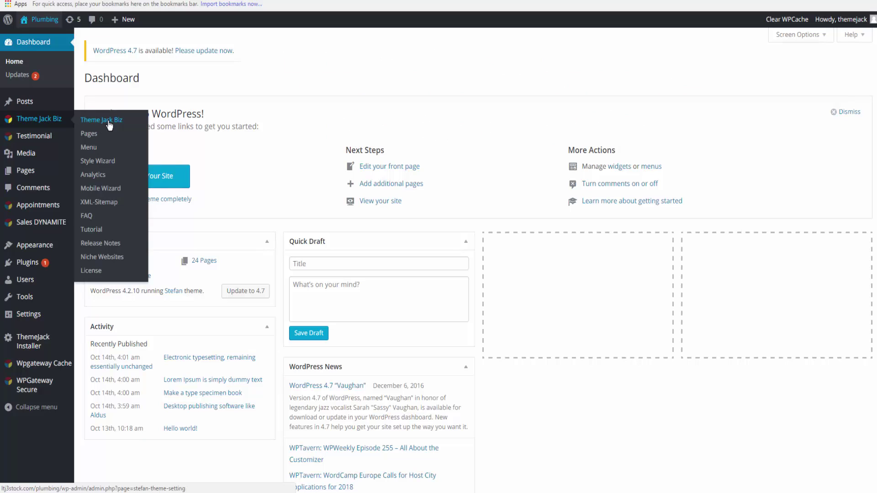
{"action": "left_click", "coordinate": [108, 121]}
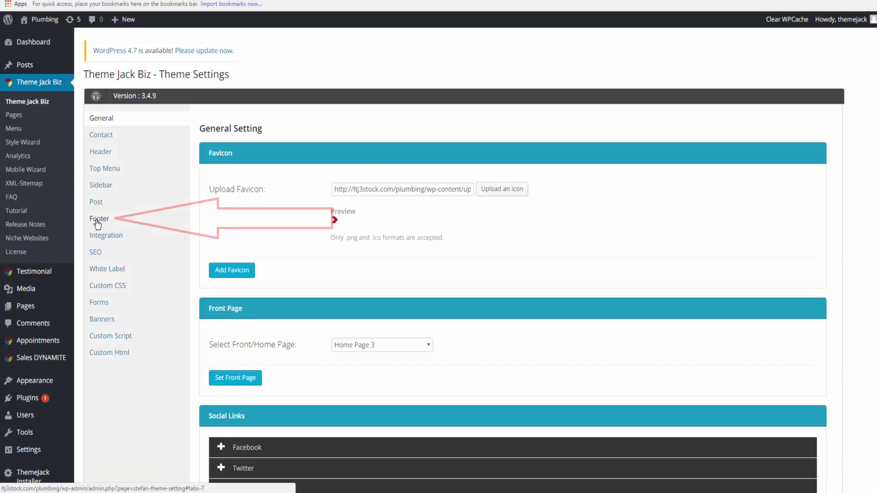
{"action": "left_click", "coordinate": [97, 222]}
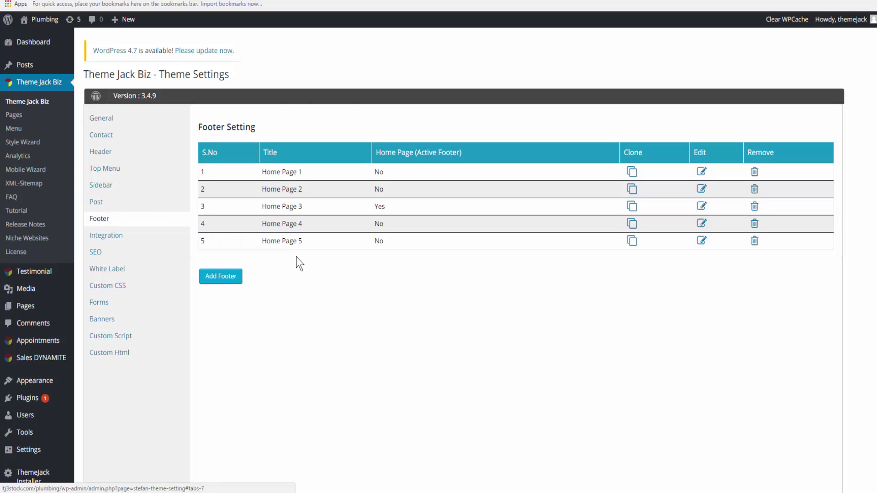
Open the Home Page 3 footer for editing and look over its sections and modules.
{"action": "left_click", "coordinate": [297, 172]}
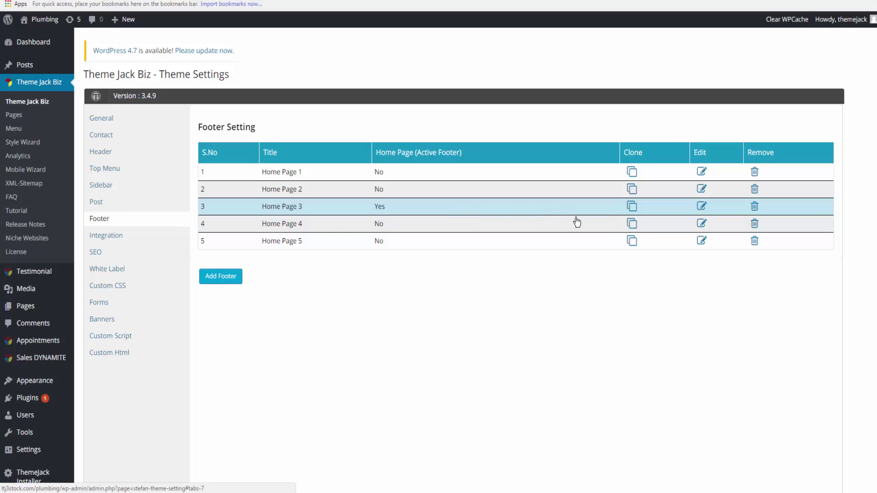
{"action": "left_click", "coordinate": [474, 213]}
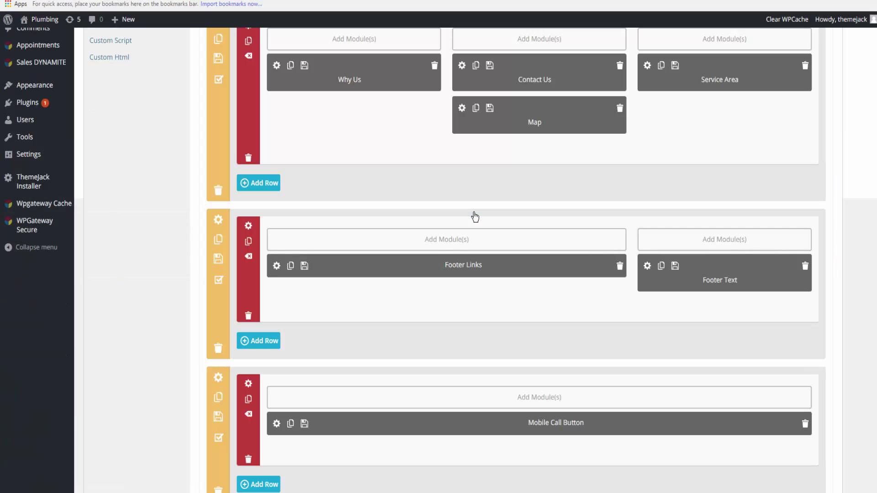
{"action": "scroll", "coordinate": [475, 217], "scroll_direction": "up", "scroll_amount": 5}
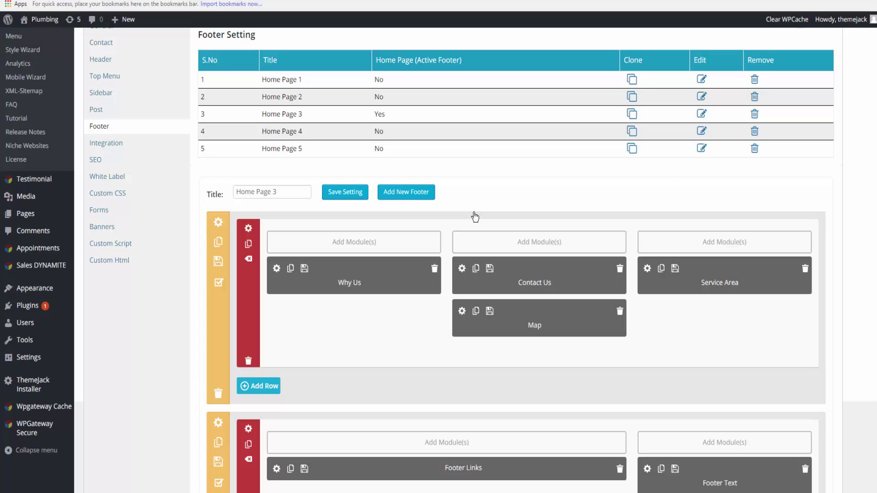
{"action": "scroll", "coordinate": [475, 217], "scroll_direction": "down", "scroll_amount": 1}
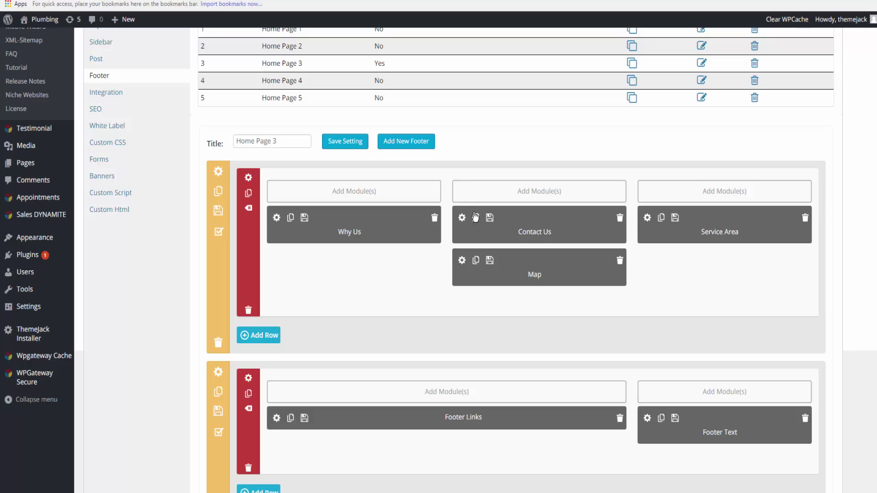
{"action": "scroll", "coordinate": [475, 217], "scroll_direction": "down", "scroll_amount": 3}
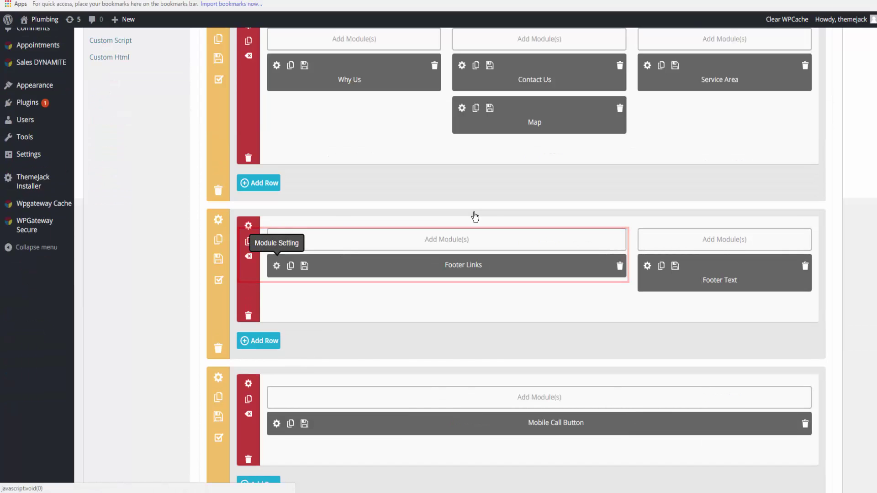
Review the options of the Footer Links module and close its settings without saving.
{"action": "left_click", "coordinate": [277, 265]}
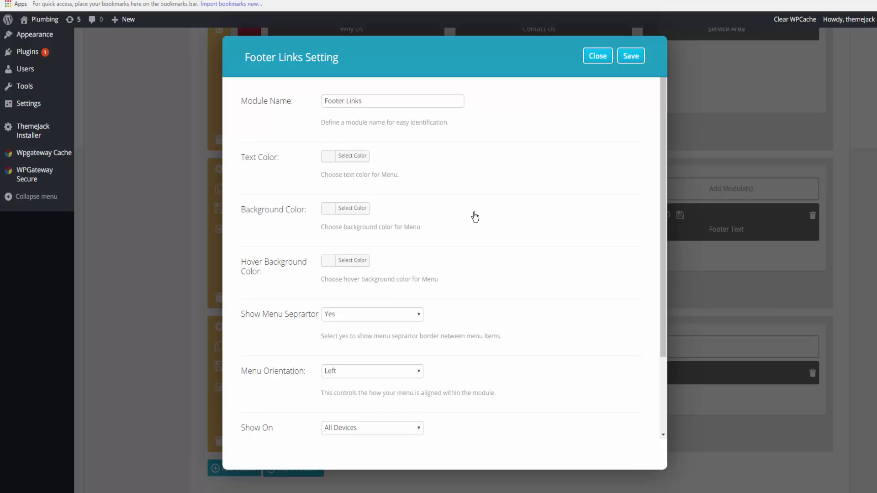
{"action": "scroll", "coordinate": [475, 217], "scroll_direction": "down", "scroll_amount": 1}
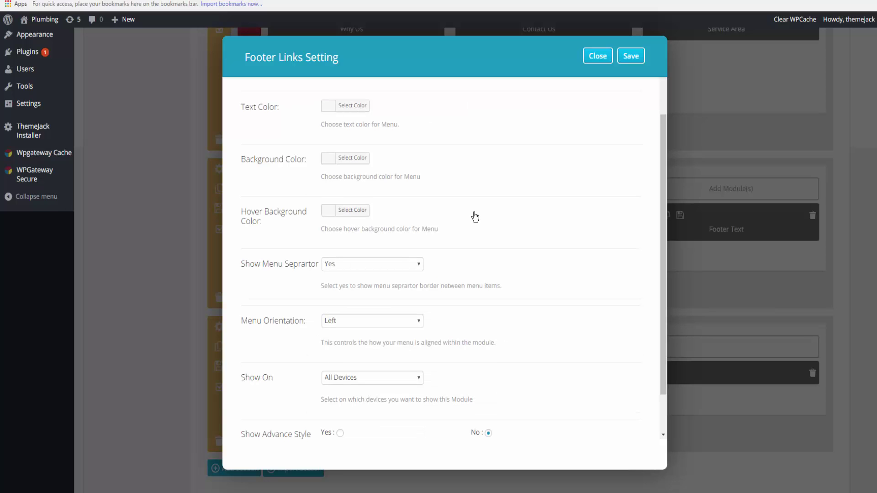
{"action": "scroll", "coordinate": [475, 217], "scroll_direction": "down", "scroll_amount": 1}
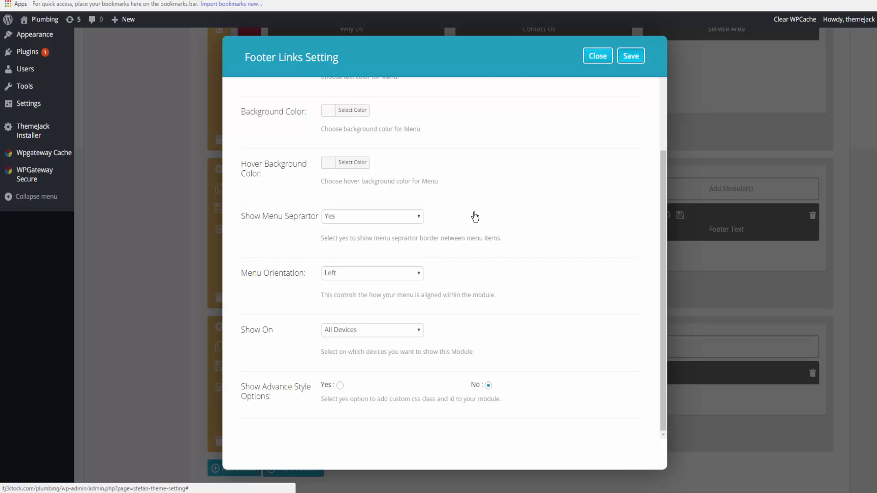
{"action": "left_click", "coordinate": [597, 56]}
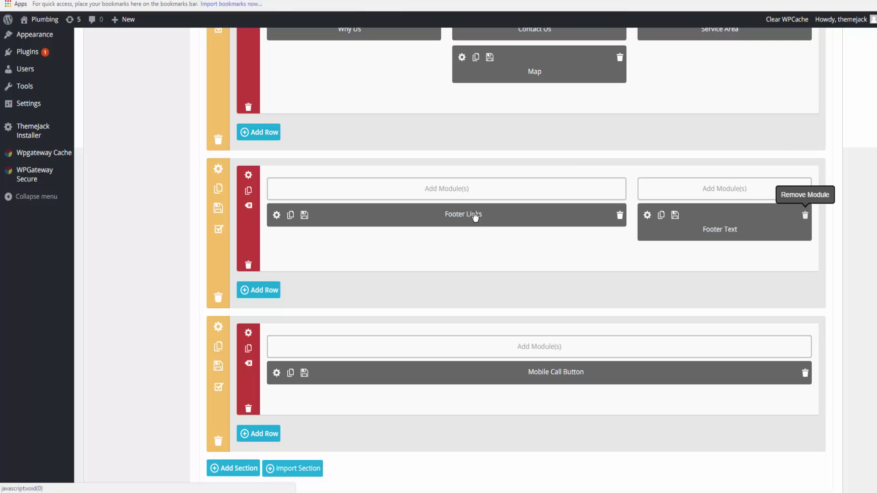
Change the copyright year in the Footer Text module to 2016, check its other text options and close its settings.
{"action": "left_click", "coordinate": [647, 214]}
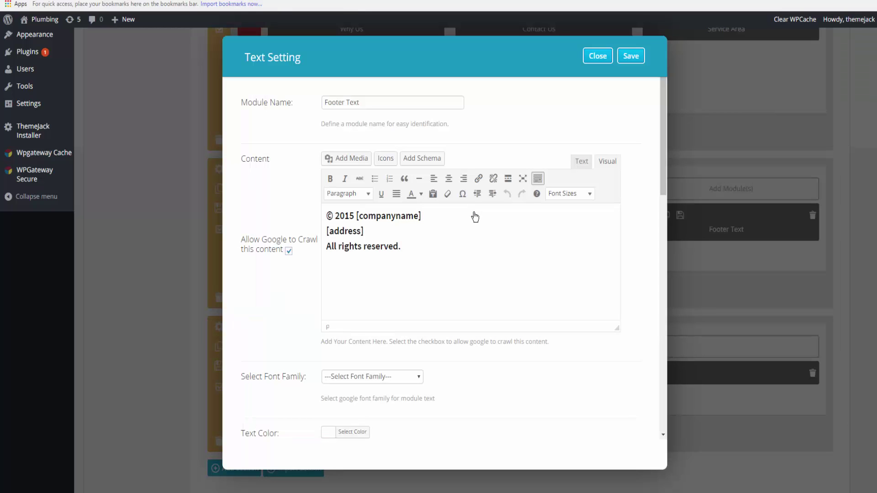
{"action": "left_click", "coordinate": [355, 215]}
{"action": "key", "text": "shift+Left"}
{"action": "type", "text": "6"}
{"action": "scroll", "coordinate": [475, 217], "scroll_direction": "down", "scroll_amount": 3}
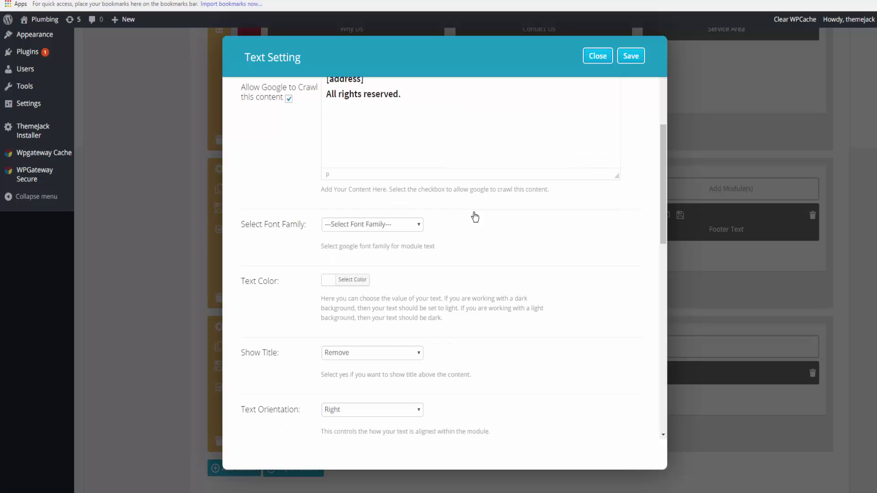
{"action": "scroll", "coordinate": [475, 217], "scroll_direction": "down", "scroll_amount": 3}
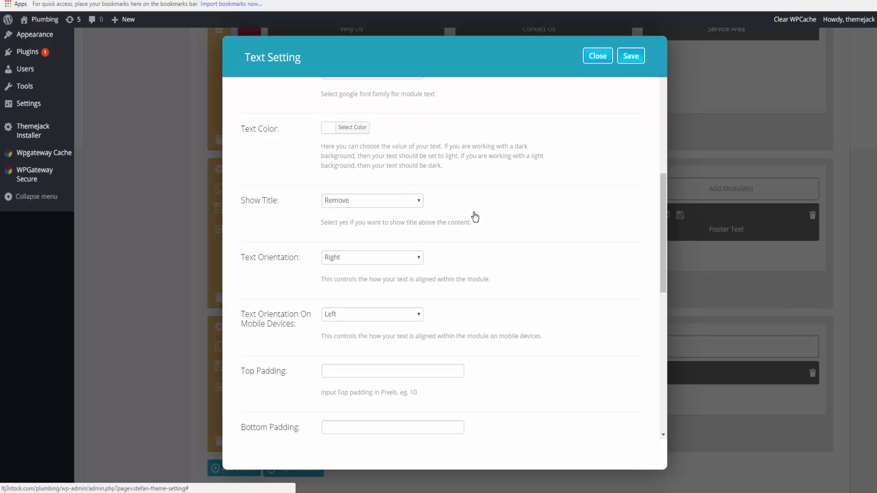
{"action": "key", "text": "Escape"}
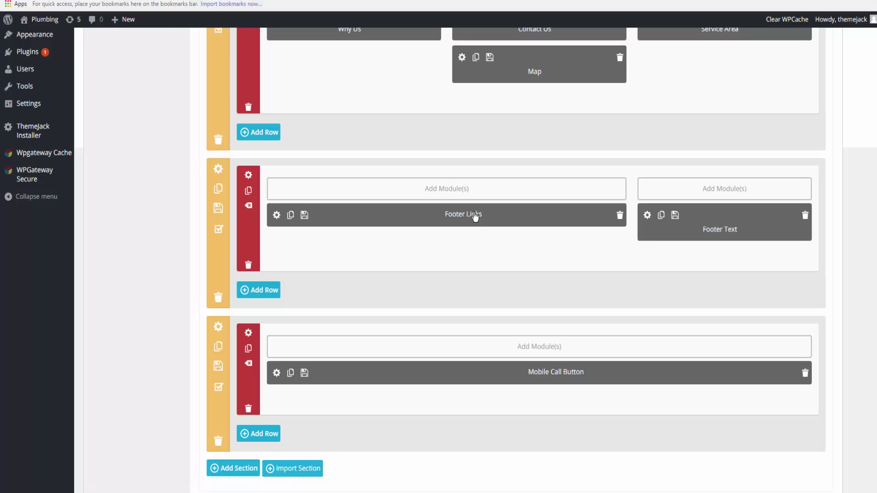
Open the WordPress Menus page in a new browser tab and switch to it.
{"action": "scroll", "coordinate": [474, 216], "scroll_direction": "up", "scroll_amount": 1}
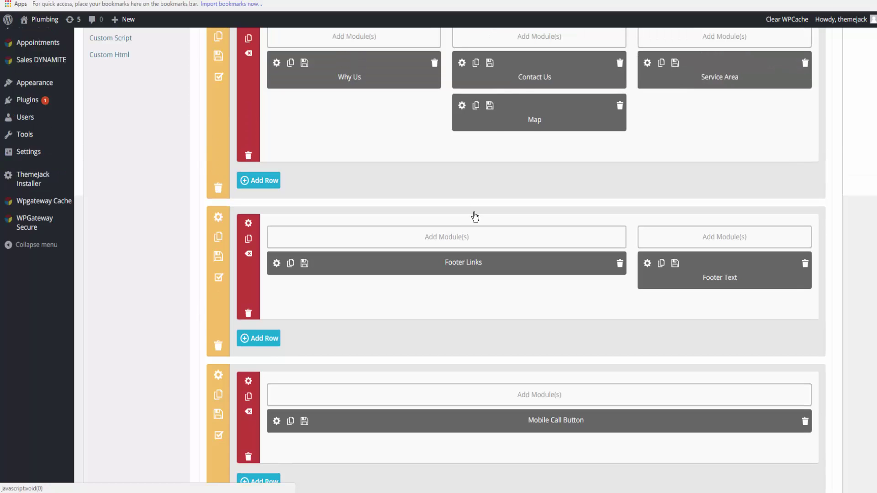
{"action": "scroll", "coordinate": [475, 217], "scroll_direction": "up", "scroll_amount": 6}
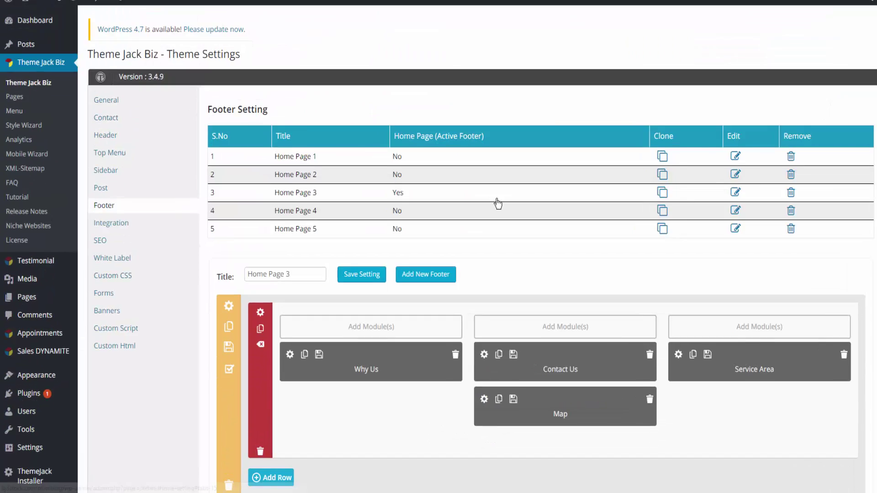
{"action": "mouse_move", "coordinate": [36, 375]}
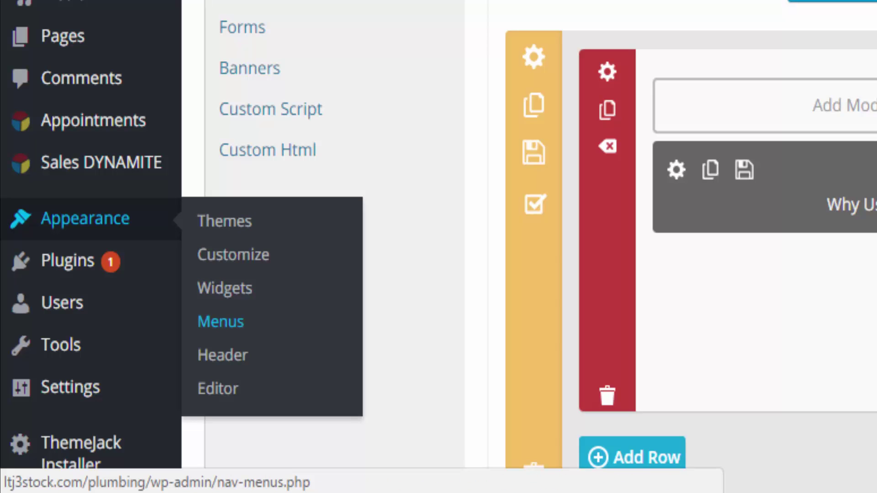
{"action": "right_click", "coordinate": [221, 322]}
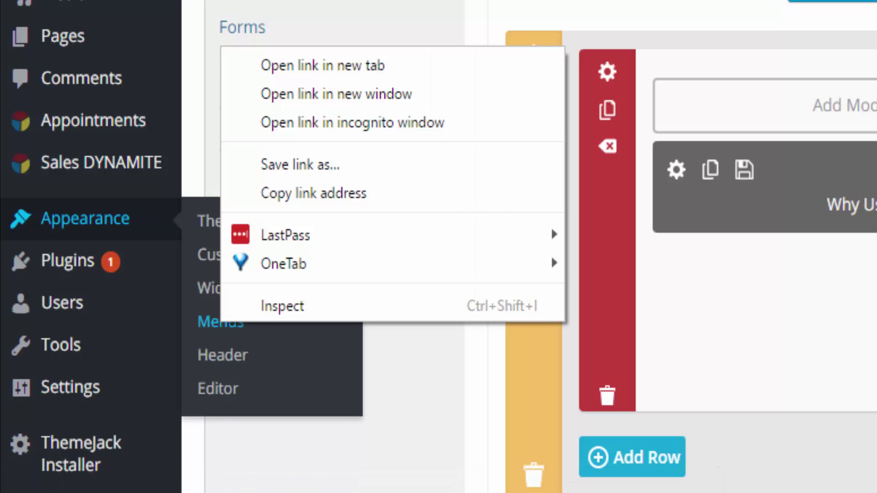
{"action": "left_click", "coordinate": [322, 66]}
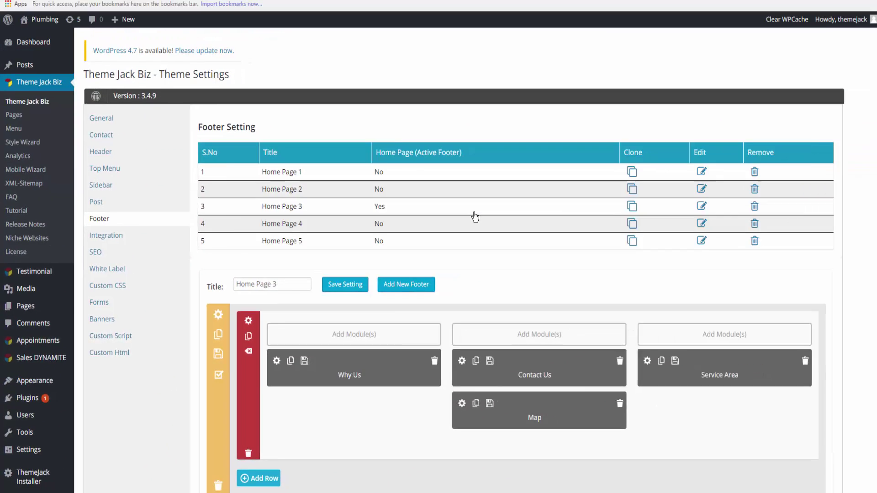
{"action": "key", "text": "ctrl+Tab"}
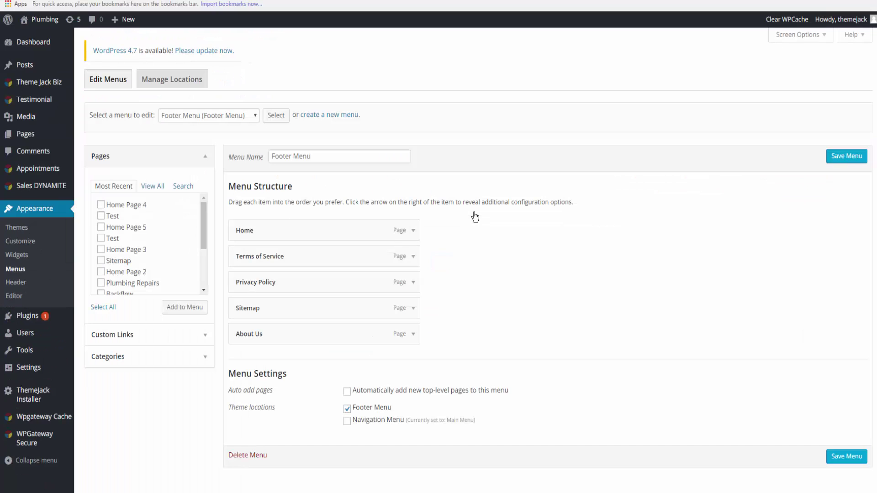
Check which menus can be edited, keep Footer Menu selected and save it.
{"action": "left_click", "coordinate": [208, 116]}
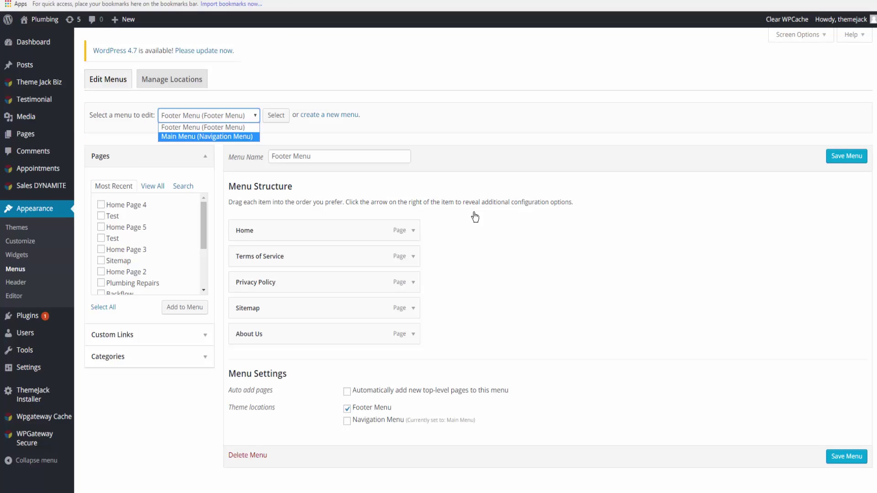
{"action": "left_click", "coordinate": [475, 217]}
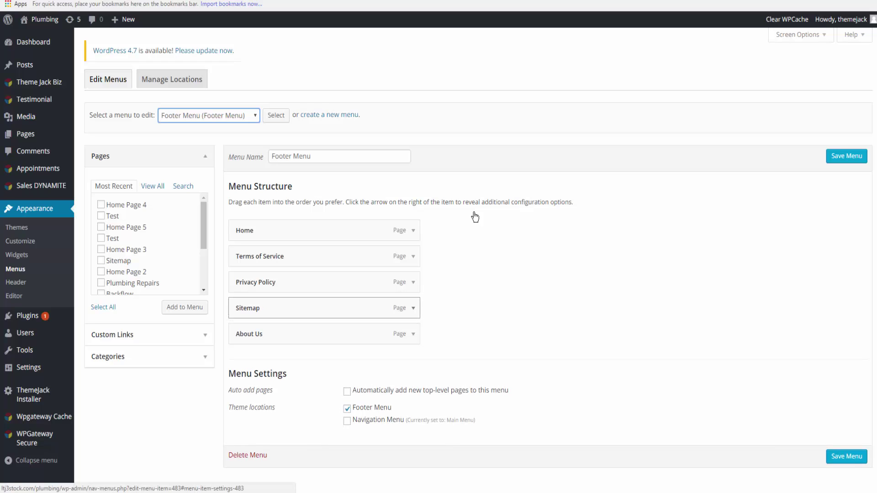
{"action": "key", "text": "Return"}
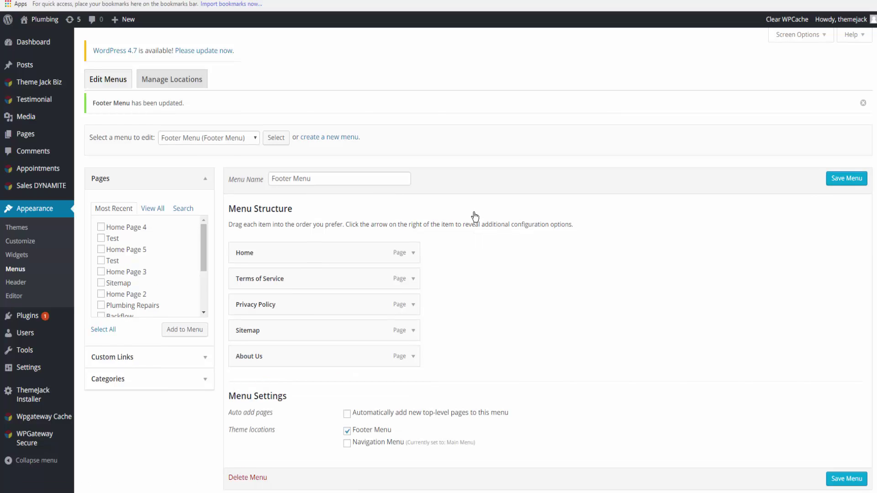
Open the list of all pages in a new browser tab and look through it.
{"action": "mouse_move", "coordinate": [25, 134]}
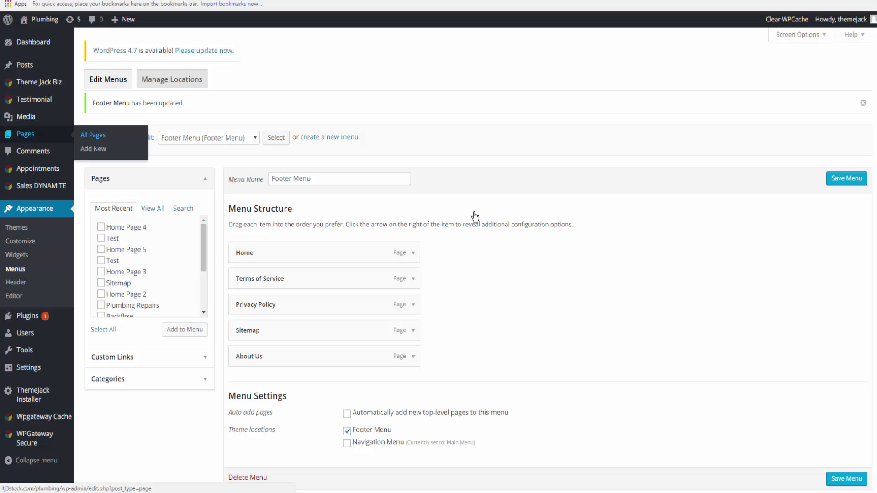
{"action": "right_click", "coordinate": [93, 135]}
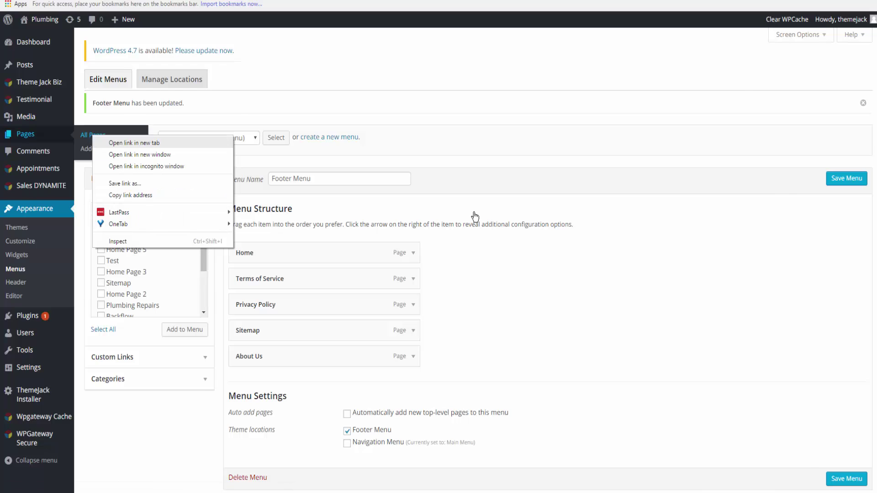
{"action": "left_click", "coordinate": [134, 143]}
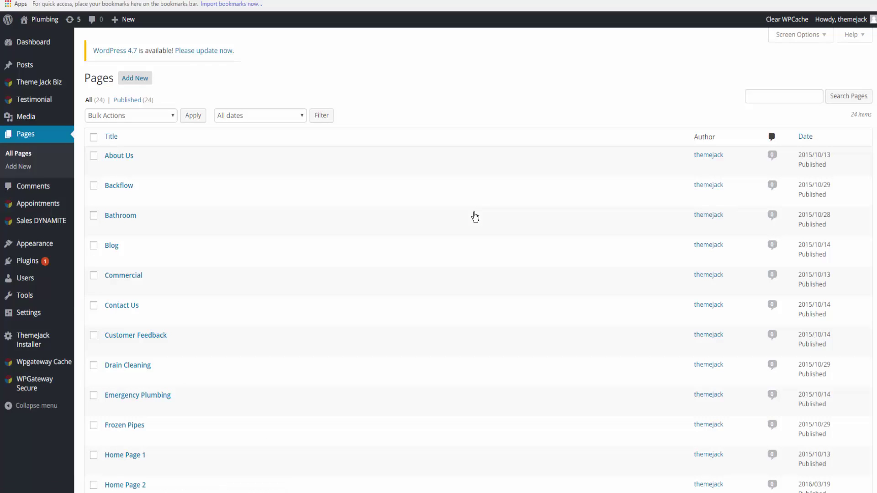
{"action": "scroll", "coordinate": [475, 217], "scroll_direction": "down", "scroll_amount": 7}
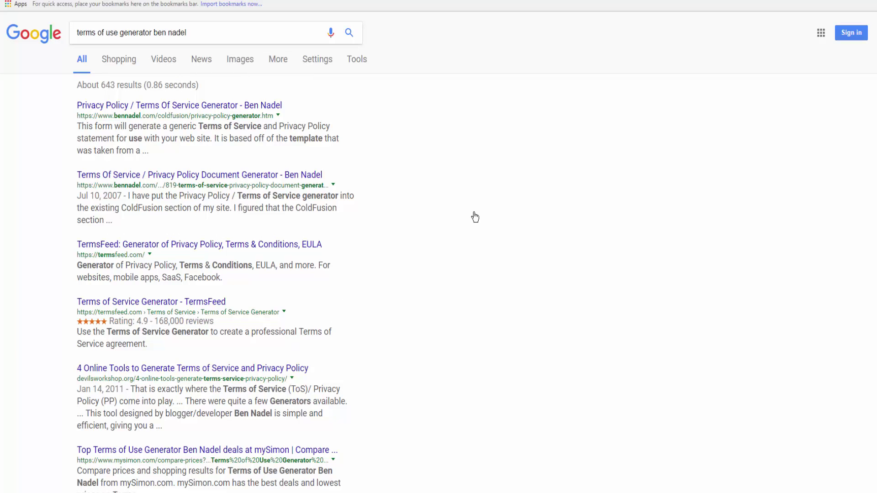
Open the Privacy Policy / Terms Of Service Generator from the search results and generate an agreement for company plumber in florida.
{"action": "key", "text": "Tab"}
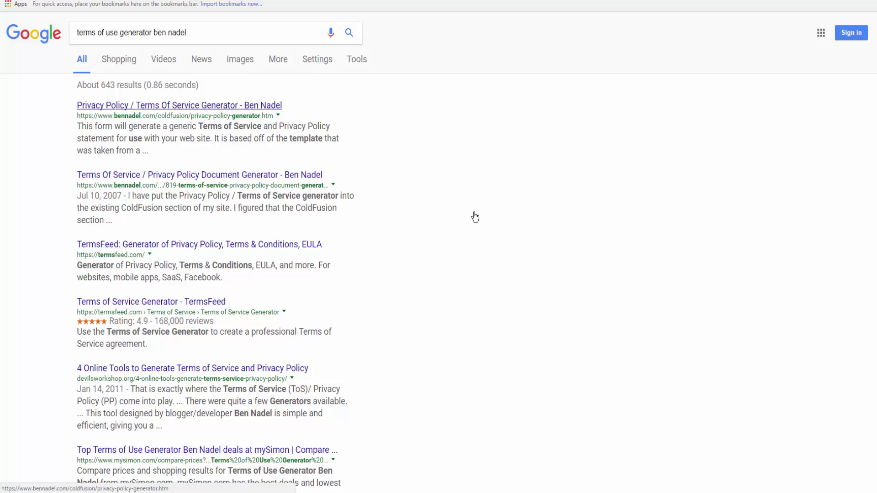
{"action": "left_click", "coordinate": [179, 105]}
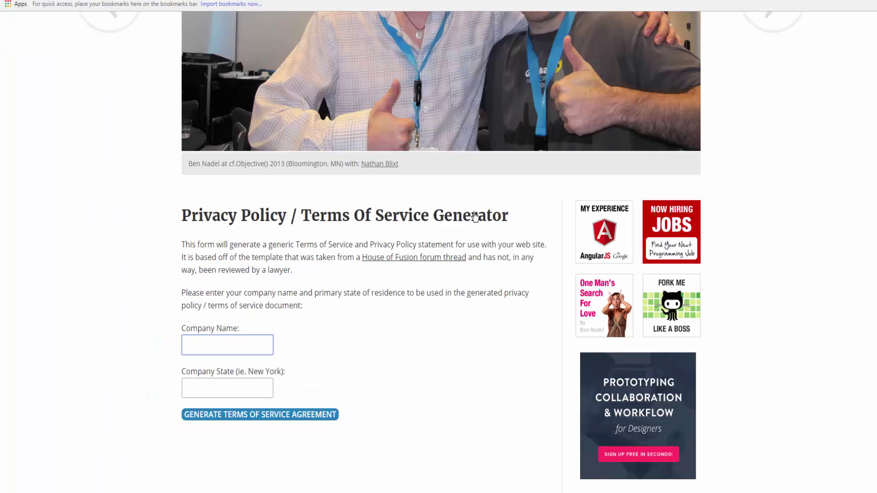
{"action": "type", "text": "plumber"}
{"action": "key", "text": "Tab"}
{"action": "type", "text": "florida"}
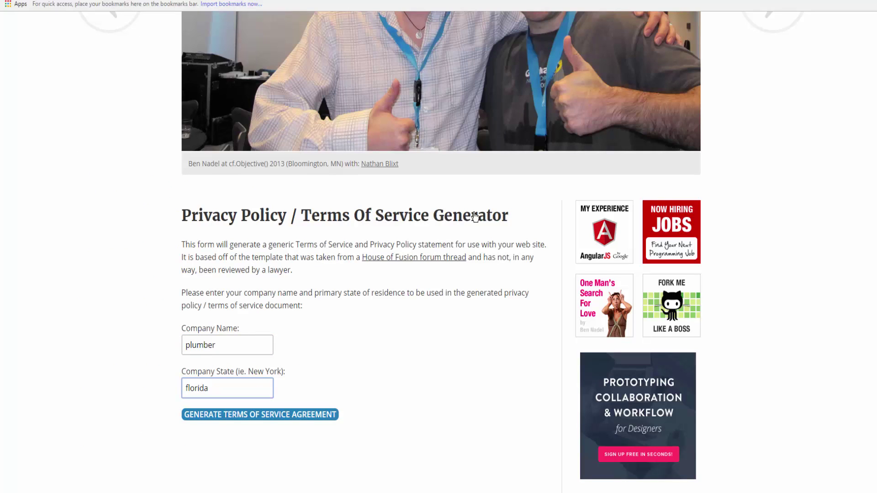
{"action": "key", "text": "Tab"}
{"action": "key", "text": "Return"}
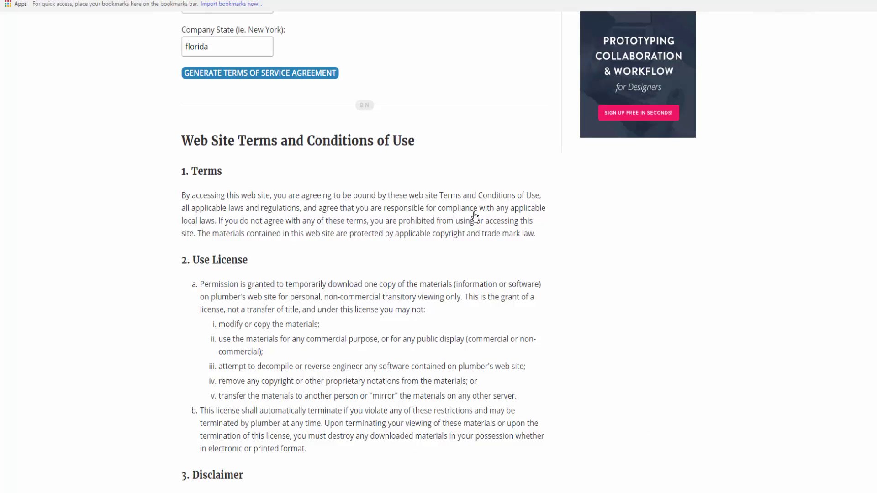
Select the generated Terms and Conditions of Use text, from its heading down to the line before the Privacy Policy heading.
{"action": "key", "text": "shift+Down"}
{"action": "key", "text": "shift+Down"}
{"action": "key", "text": "shift+Down"}
{"action": "key", "text": "shift+Down"}
{"action": "key", "text": "shift+Down"}
{"action": "key", "text": "shift+Down"}
{"action": "key", "text": "shift+Down"}
{"action": "key", "text": "shift+Down"}
{"action": "key", "text": "shift+Down"}
{"action": "key", "text": "shift+Down"}
{"action": "key", "text": "shift+Down"}
{"action": "key", "text": "shift+Down"}
{"action": "key", "text": "shift+Down"}
{"action": "key", "text": "shift+Down"}
{"action": "key", "text": "shift+Down"}
{"action": "key", "text": "shift+Down"}
{"action": "key", "text": "shift+Down"}
{"action": "key", "text": "shift+Down"}
{"action": "key", "text": "shift+Down"}
{"action": "key", "text": "shift+Down"}
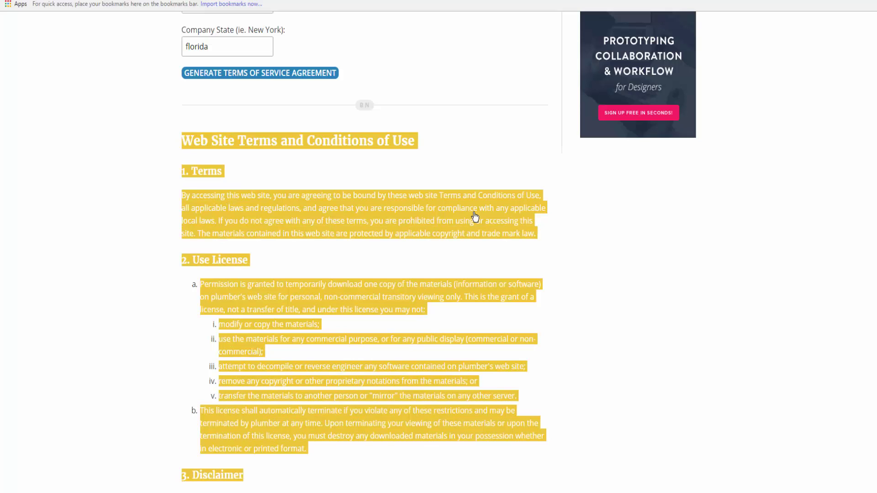
{"action": "key", "text": "shift+Down"}
{"action": "key", "text": "shift+Down"}
{"action": "key", "text": "shift+Down"}
{"action": "key", "text": "shift+Down"}
{"action": "key", "text": "shift+Down"}
{"action": "key", "text": "shift+Down"}
{"action": "key", "text": "shift+Down"}
{"action": "key", "text": "shift+Down"}
{"action": "key", "text": "shift+Down"}
{"action": "key", "text": "shift+Down"}
{"action": "key", "text": "shift+Down"}
{"action": "key", "text": "shift+Down"}
{"action": "key", "text": "shift+Down"}
{"action": "key", "text": "shift+Down"}
{"action": "key", "text": "shift+Down"}
{"action": "key", "text": "shift+Down"}
{"action": "key", "text": "shift+Down"}
{"action": "key", "text": "shift+Down"}
{"action": "key", "text": "shift+Down"}
{"action": "key", "text": "shift+Down"}
{"action": "key", "text": "shift+Up"}
{"action": "key", "text": "shift+Up"}
{"action": "key", "text": "shift+Up"}
{"action": "key", "text": "shift+Up"}
{"action": "key", "text": "shift+Up"}
{"action": "key", "text": "shift+Up"}
{"action": "key", "text": "shift+Up"}
{"action": "key", "text": "shift+Up"}
{"action": "key", "text": "shift+Up"}
{"action": "key", "text": "shift+Up"}
{"action": "key", "text": "shift+Up"}
{"action": "key", "text": "shift+Up"}
{"action": "key", "text": "shift+Up"}
{"action": "key", "text": "shift+Up"}
{"action": "key", "text": "shift+Up"}
{"action": "key", "text": "shift+Up"}
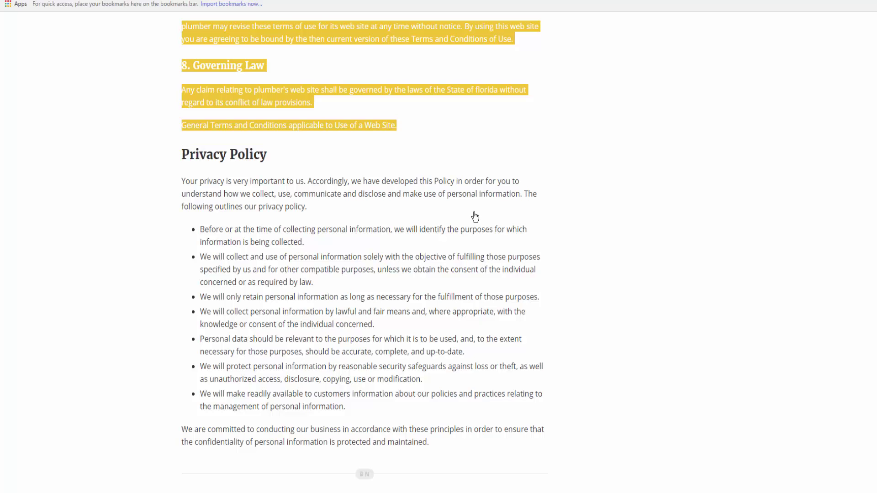
{"action": "key", "text": "ctrl+Tab"}
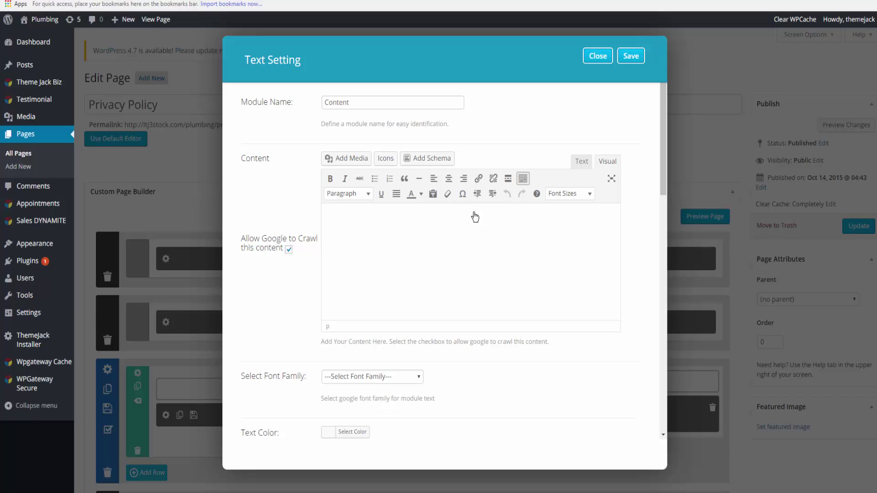
{"action": "key", "text": "ctrl+shift+Tab"}
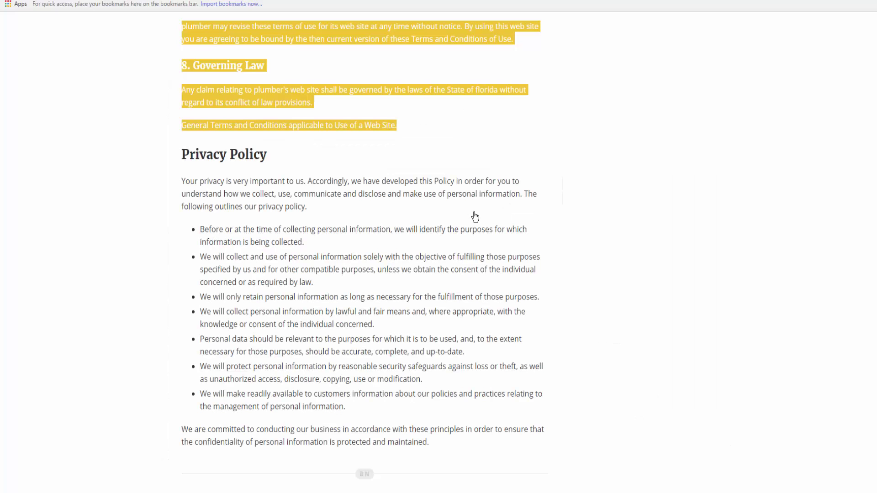
Copy the generated Privacy Policy text into the Content module of the WordPress Privacy Policy page and update the page.
{"action": "mouse_move", "coordinate": [182, 155]}
{"action": "left_mouse_down"}
{"action": "mouse_move", "coordinate": [263, 282]}
{"action": "mouse_move", "coordinate": [429, 442]}
{"action": "left_mouse_up"}
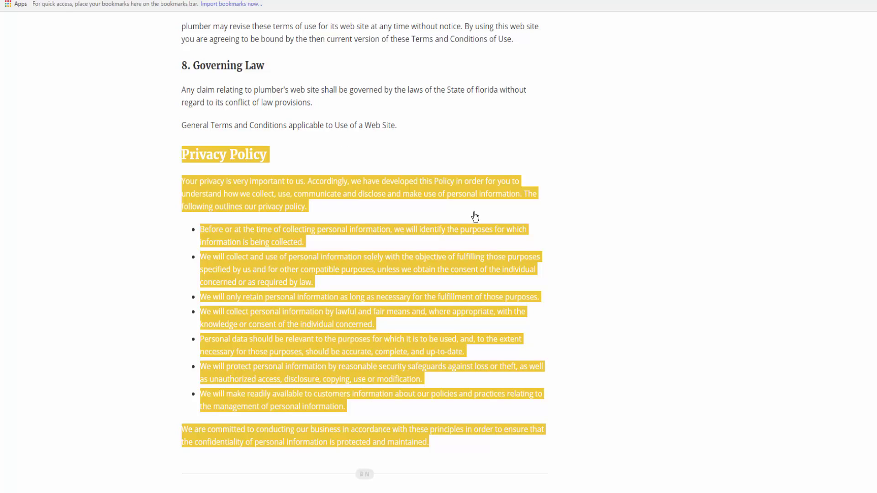
{"action": "key", "text": "ctrl+Tab"}
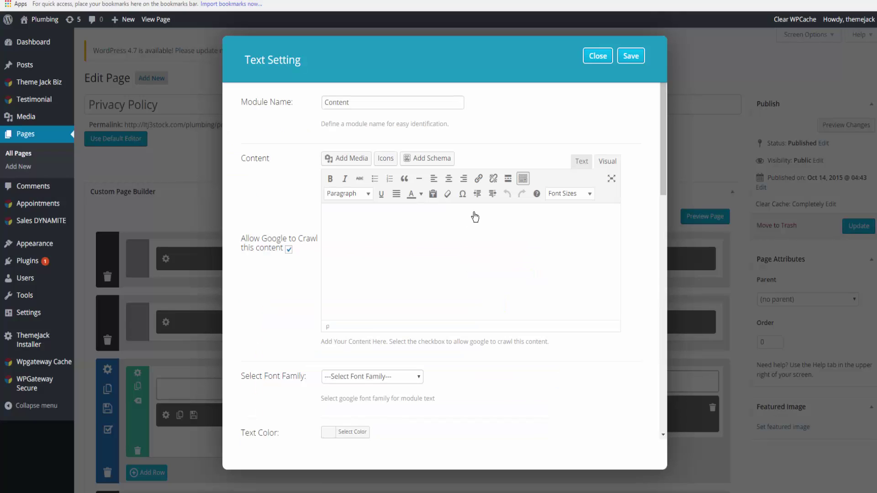
{"action": "key", "text": "ctrl+v"}
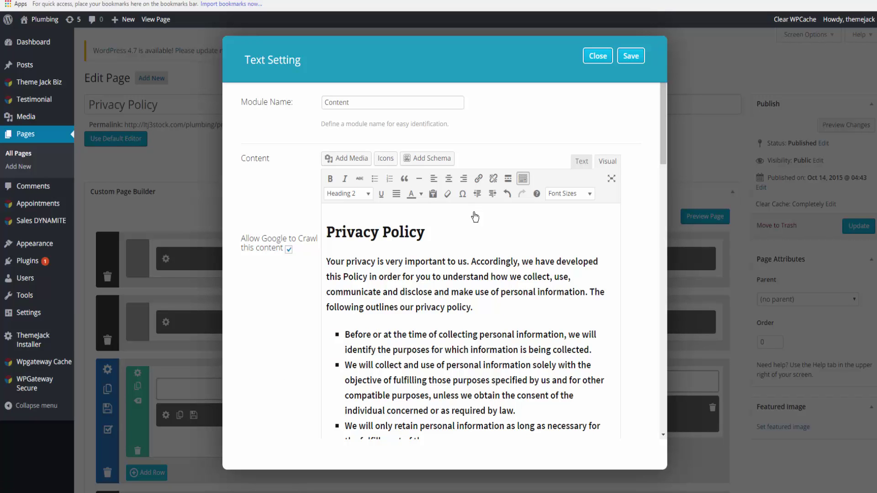
{"action": "scroll", "coordinate": [475, 217], "scroll_direction": "down", "scroll_amount": 5}
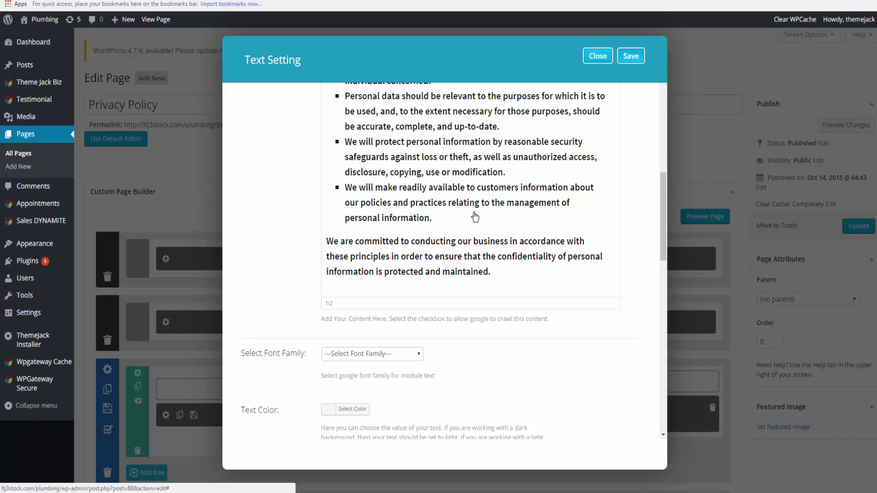
{"action": "key", "text": "Escape"}
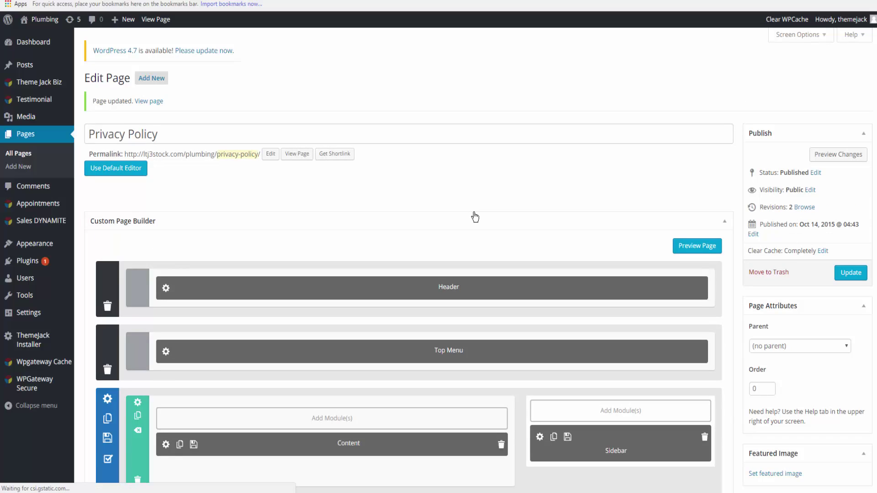
Open the Terms of Service page from the list of all pages and update it with the generated terms of use.
{"action": "scroll", "coordinate": [474, 217], "scroll_direction": "down", "scroll_amount": 1}
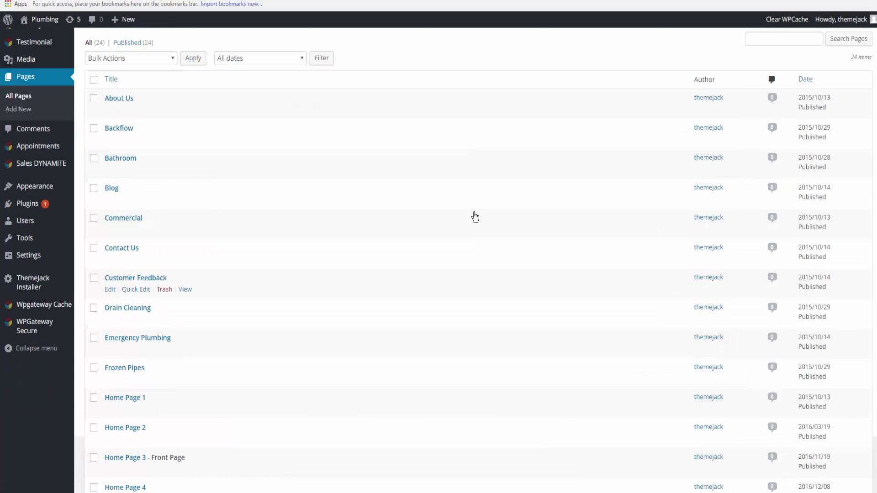
{"action": "scroll", "coordinate": [475, 217], "scroll_direction": "down", "scroll_amount": 2}
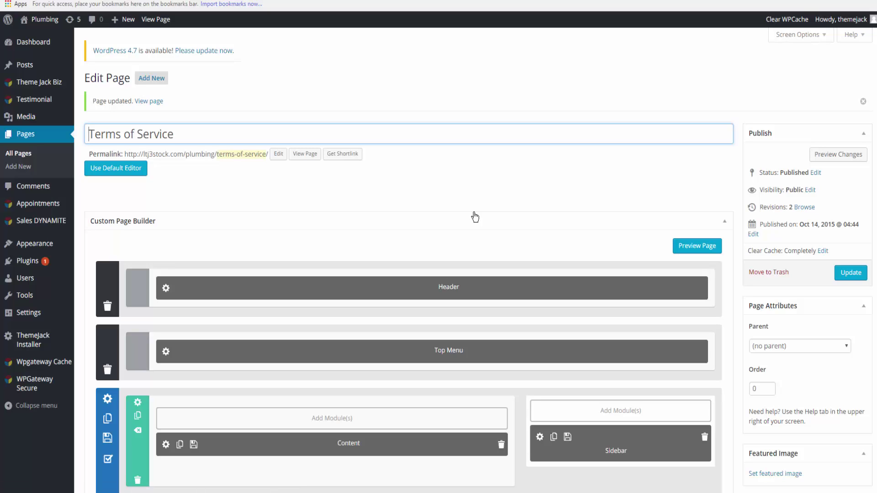
{"action": "key", "text": "End"}
{"action": "left_click", "coordinate": [474, 213]}
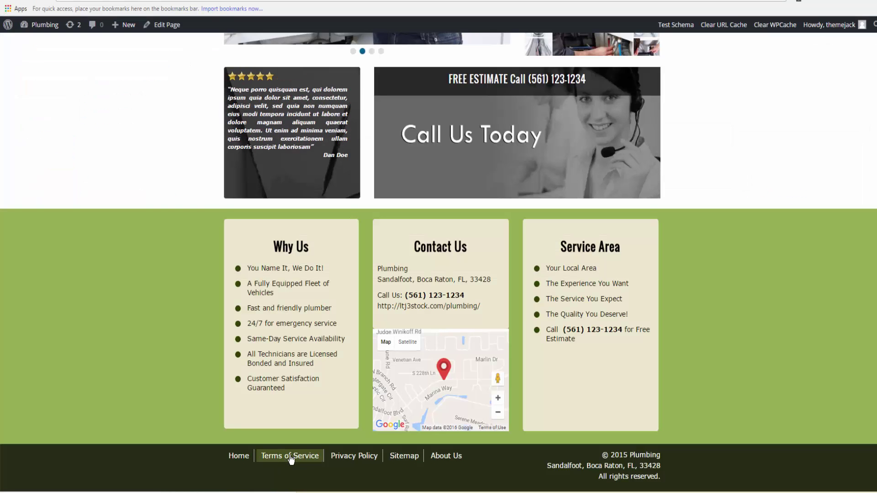
Follow the Terms of Service link in the live site's footer and examine the published terms through to the page's end.
{"action": "left_click", "coordinate": [289, 456]}
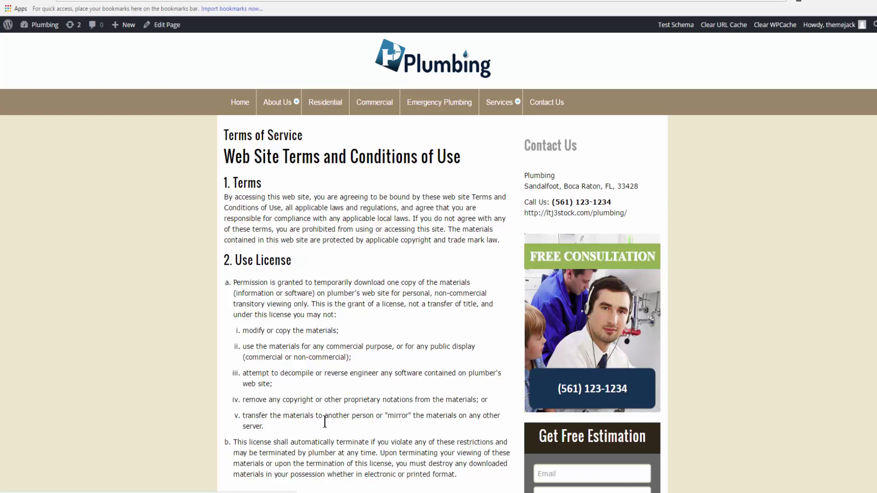
{"action": "scroll", "coordinate": [325, 406], "scroll_direction": "down", "scroll_amount": 3}
{"action": "scroll", "coordinate": [325, 414], "scroll_direction": "down", "scroll_amount": 1}
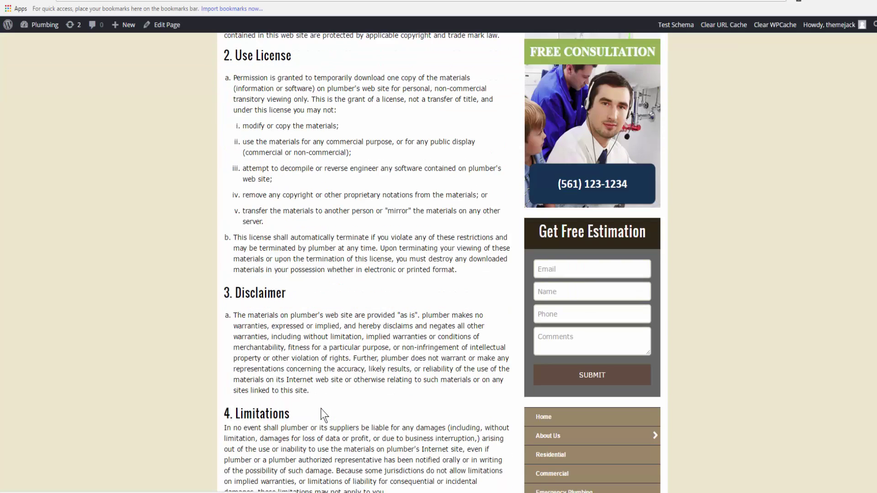
{"action": "scroll", "coordinate": [324, 411], "scroll_direction": "down", "scroll_amount": 2}
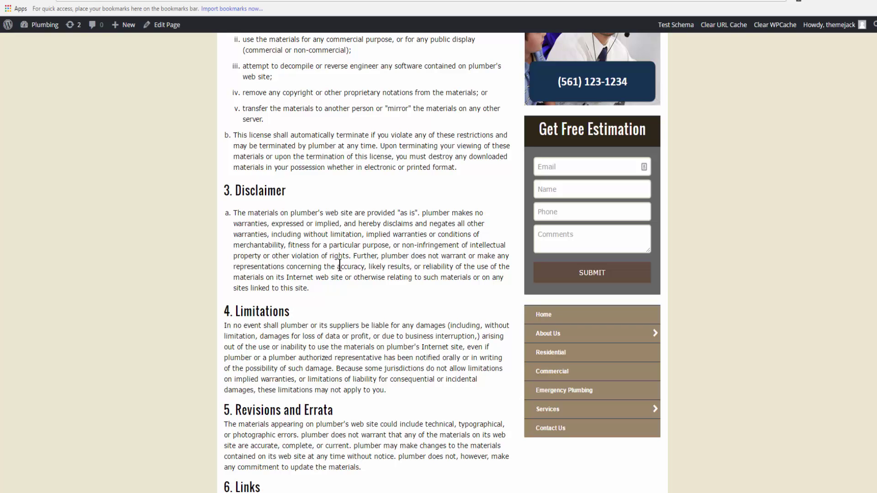
{"action": "left_click_drag", "start_coordinate": [406, 285], "coordinate": [226, 55]}
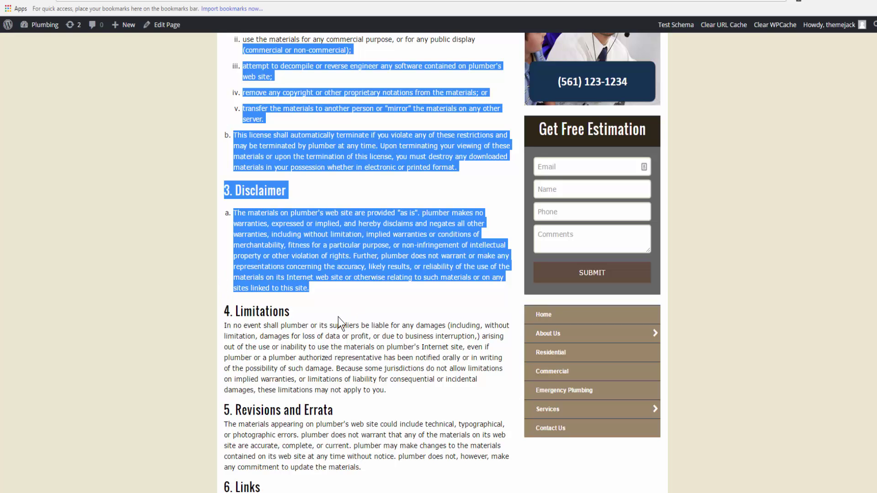
{"action": "scroll", "coordinate": [319, 324], "scroll_direction": "down", "scroll_amount": 10}
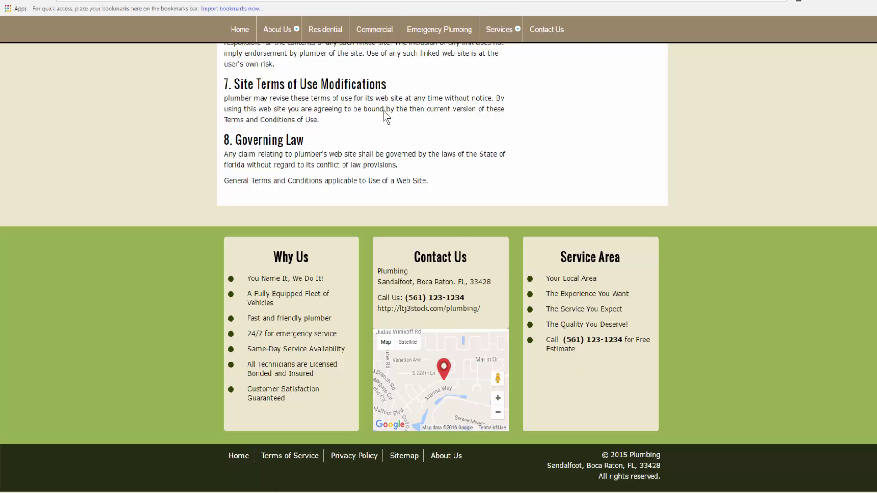
Return to the footer settings and start a new footer whose first row has 1/2, 1/4 and 1/4 columns.
{"action": "left_click", "coordinate": [246, 0]}
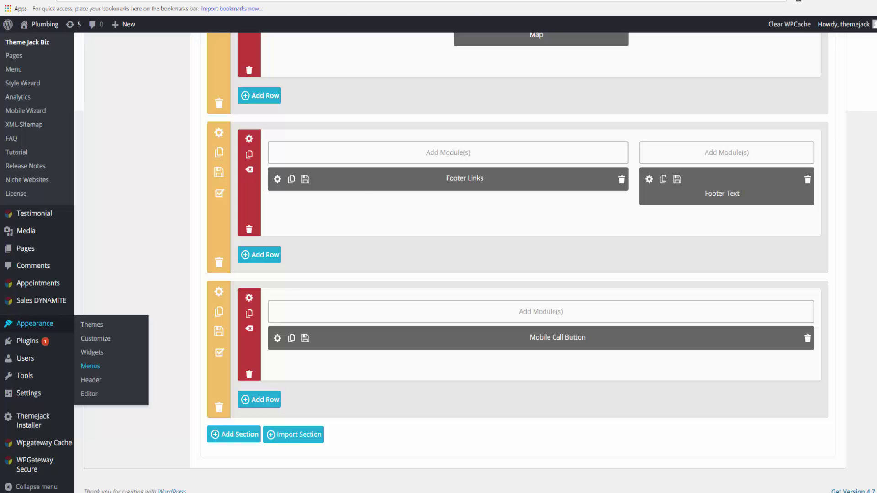
{"action": "scroll", "coordinate": [431, 249], "scroll_direction": "up", "scroll_amount": 3}
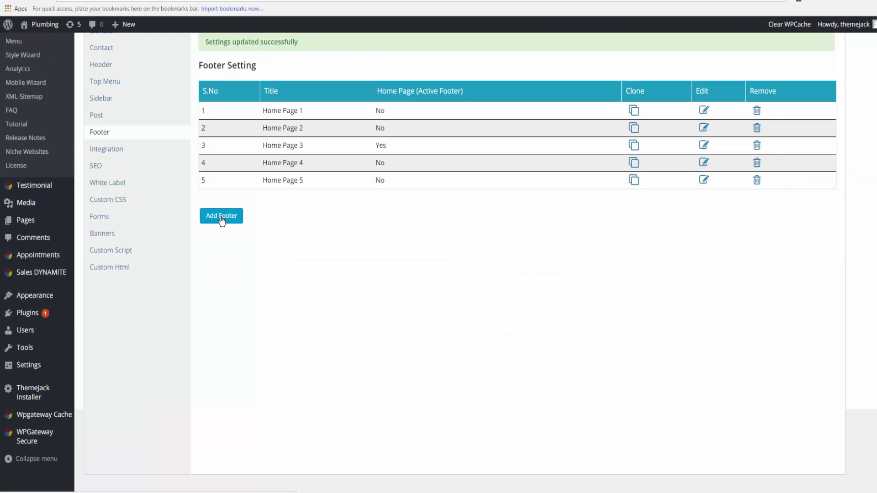
{"action": "left_click", "coordinate": [221, 217]}
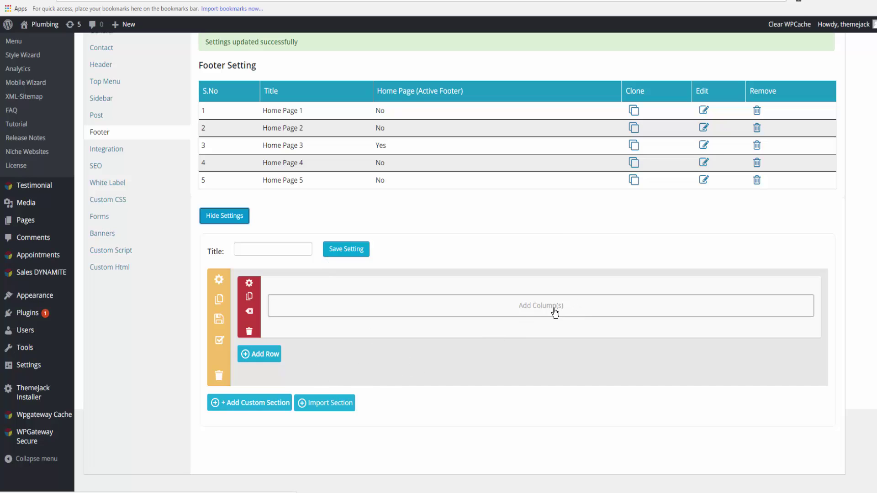
{"action": "left_click", "coordinate": [528, 311]}
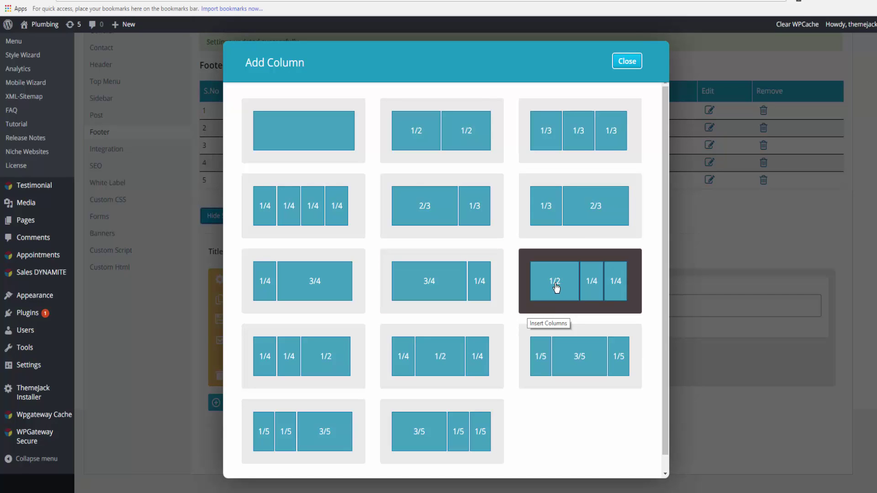
{"action": "left_click", "coordinate": [561, 287]}
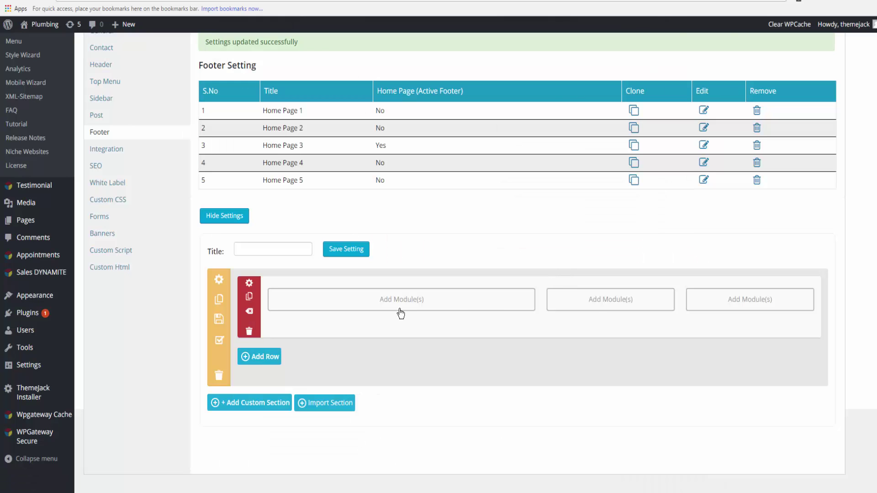
Add a row of four 1/4 columns and a row of 1/5, 1/5 and 3/5 columns to the new footer.
{"action": "left_click", "coordinate": [253, 356]}
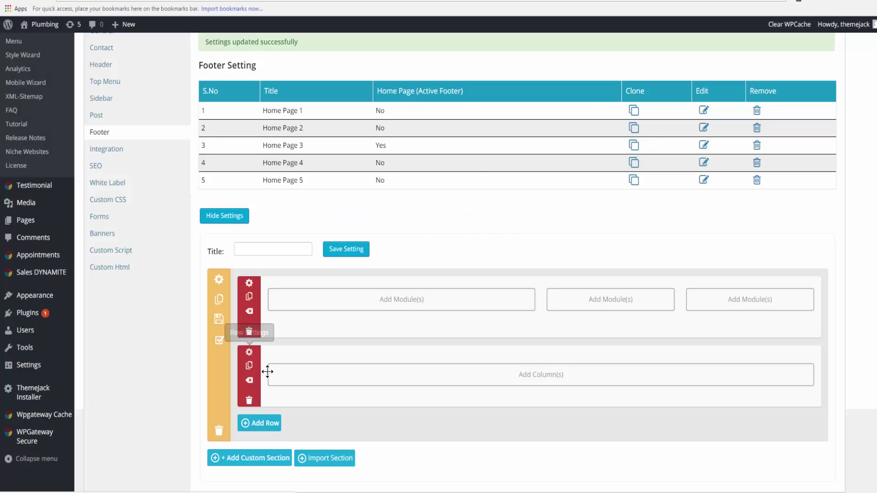
{"action": "left_click", "coordinate": [268, 371]}
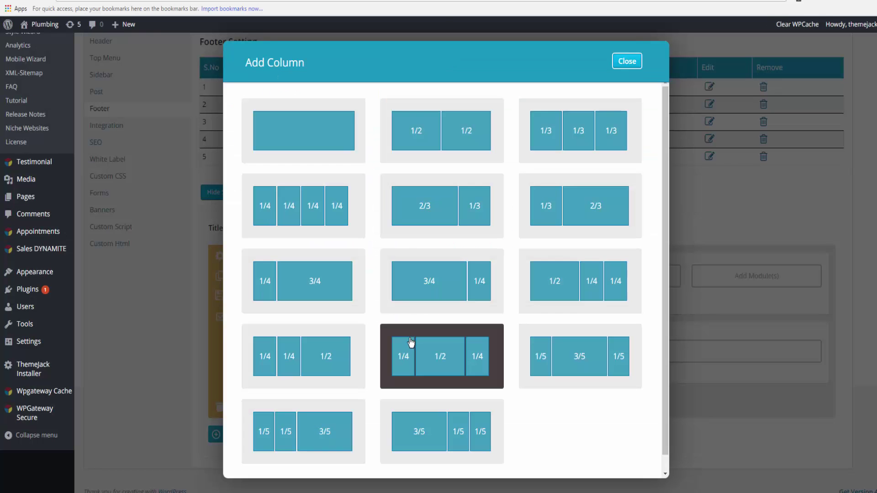
{"action": "left_click", "coordinate": [303, 215]}
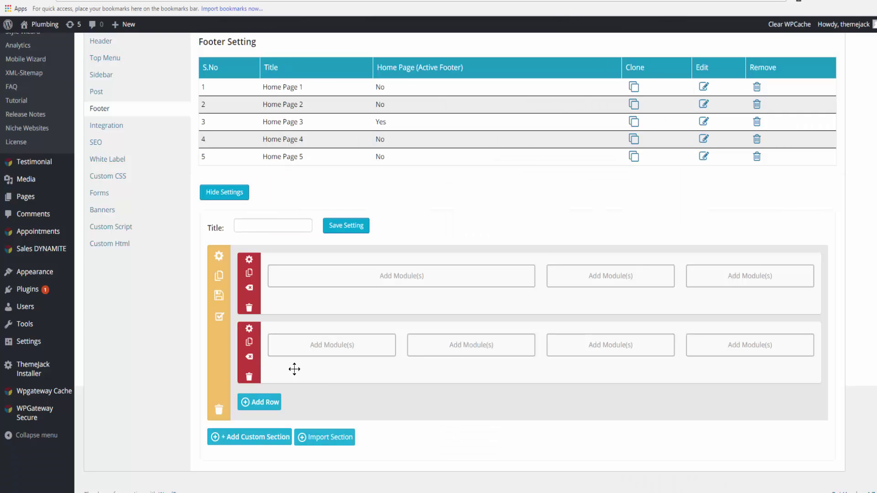
{"action": "left_click", "coordinate": [258, 401]}
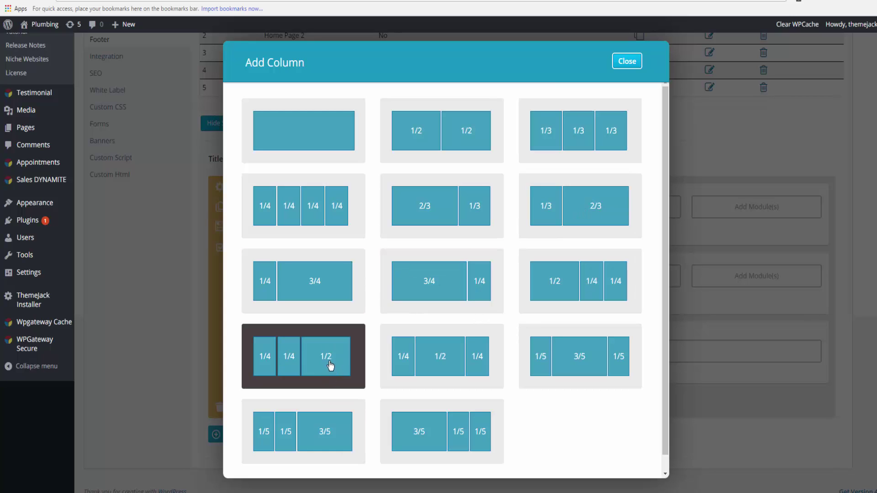
{"action": "left_click", "coordinate": [329, 439]}
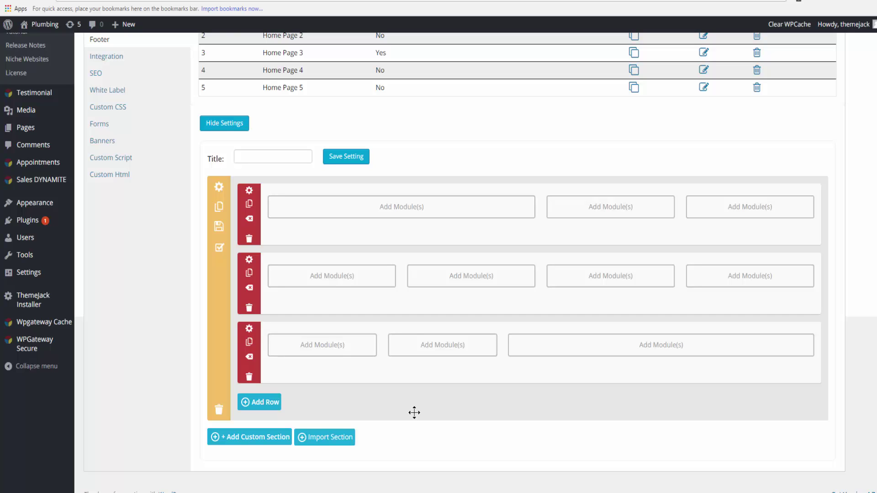
{"action": "left_click", "coordinate": [272, 155]}
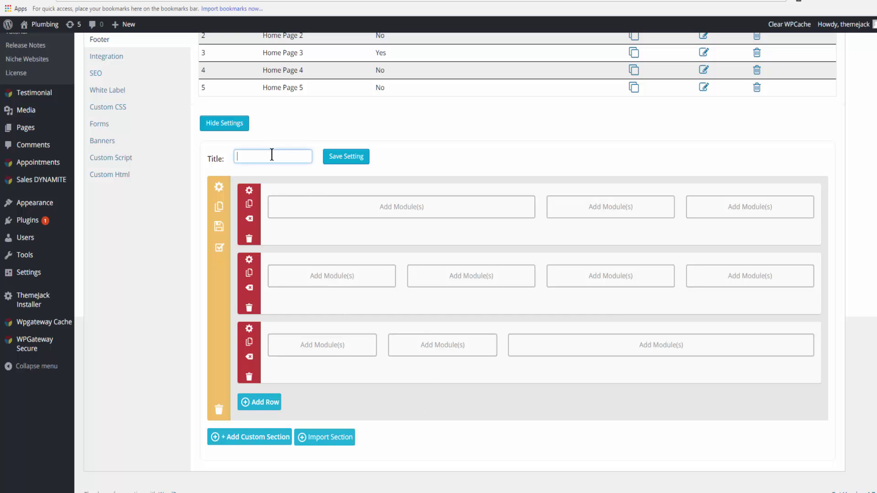
{"action": "left_click", "coordinate": [348, 157]}
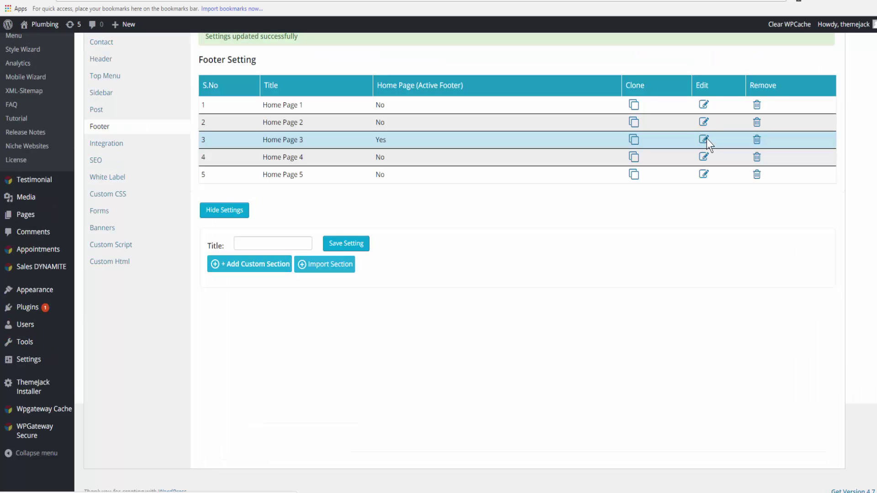
Open the Home Page 3 footer for editing and check the mobile call button on the site in a narrowed browser window.
{"action": "left_click", "coordinate": [705, 137]}
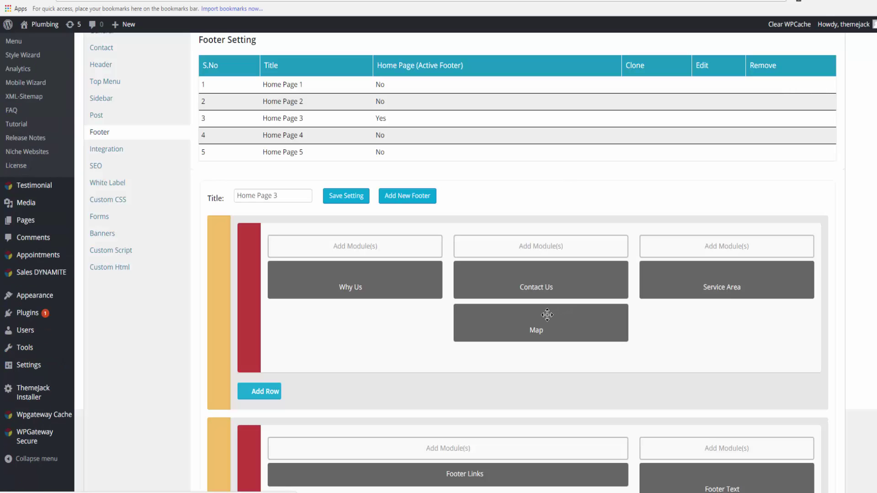
{"action": "scroll", "coordinate": [514, 350], "scroll_direction": "down", "scroll_amount": 5}
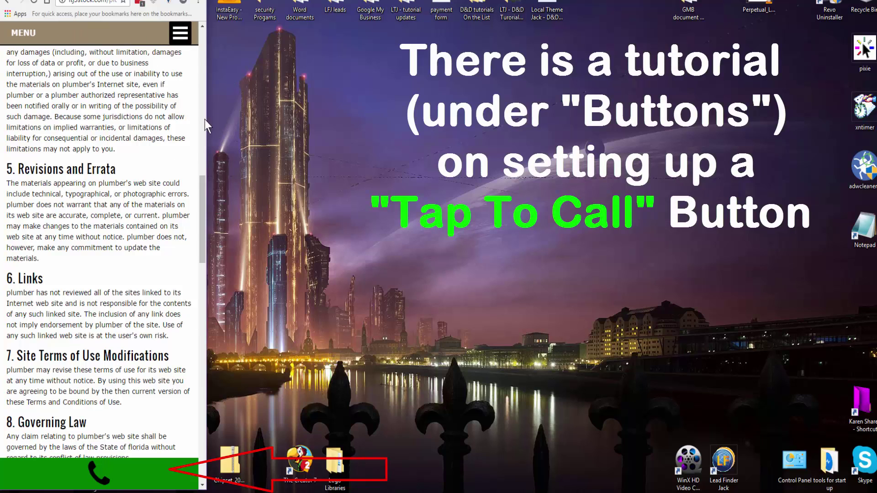
{"action": "left_click_drag", "start_coordinate": [208, 119], "coordinate": [174, 123]}
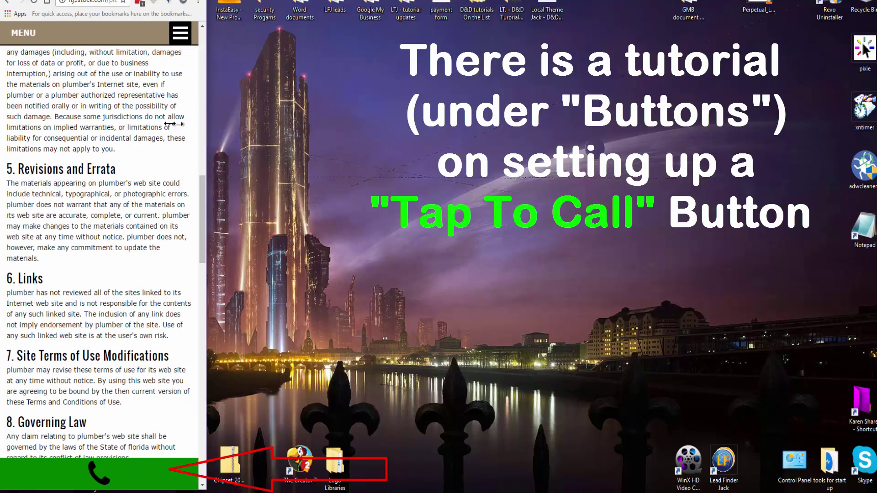